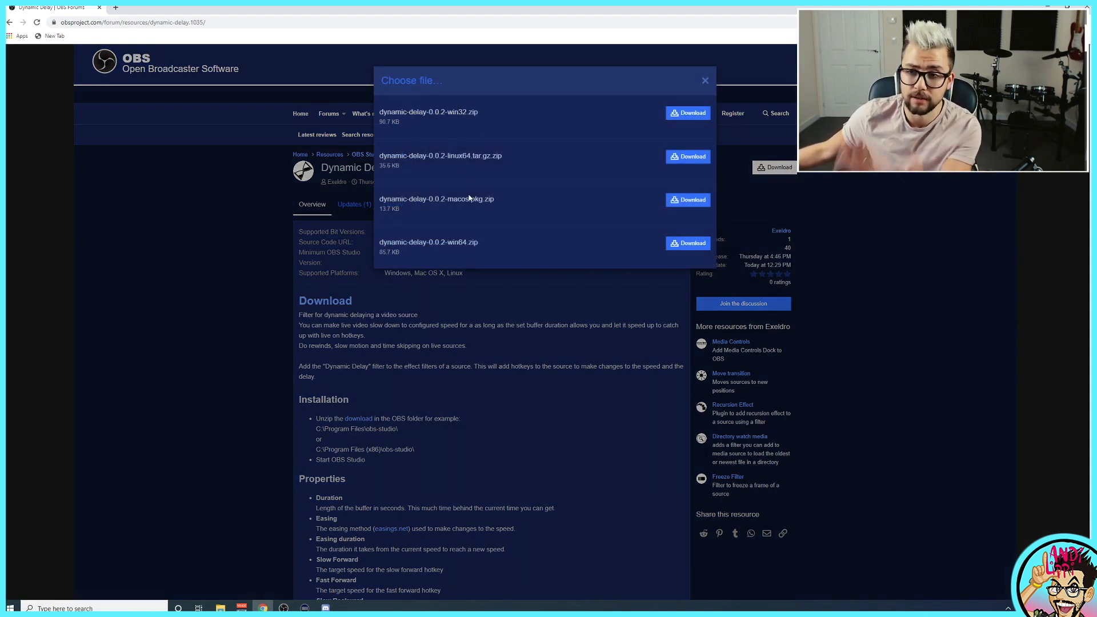
Download dynamic-delay-0.0.2-win64.zip, open the archive and copy its data and obs-plugins folders
{"action": "left_click", "coordinate": [687, 244]}
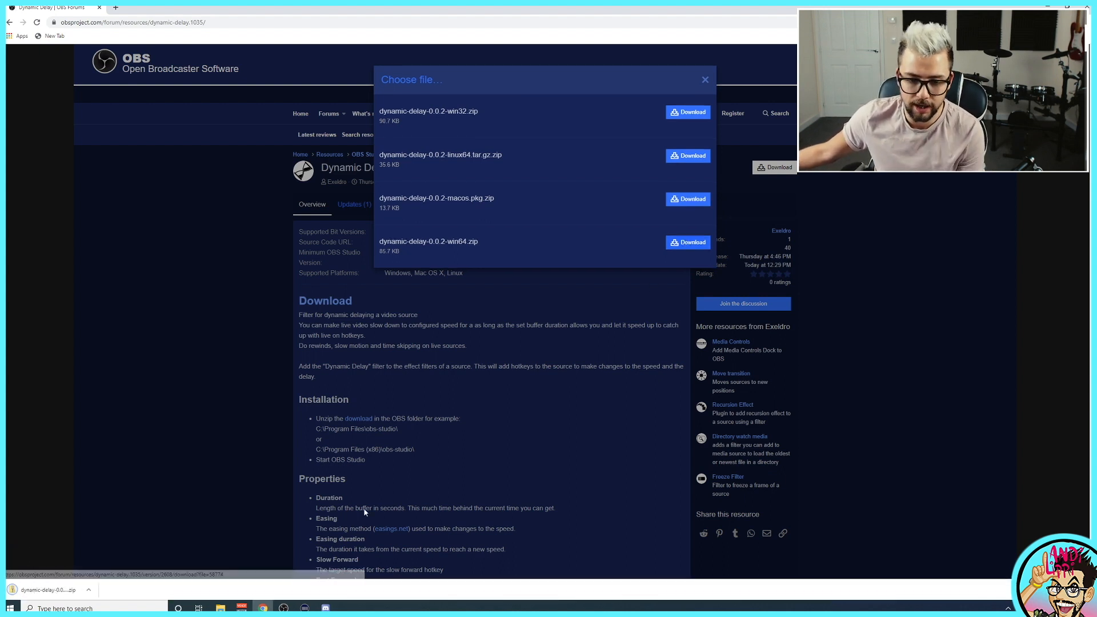
{"action": "left_click", "coordinate": [64, 594]}
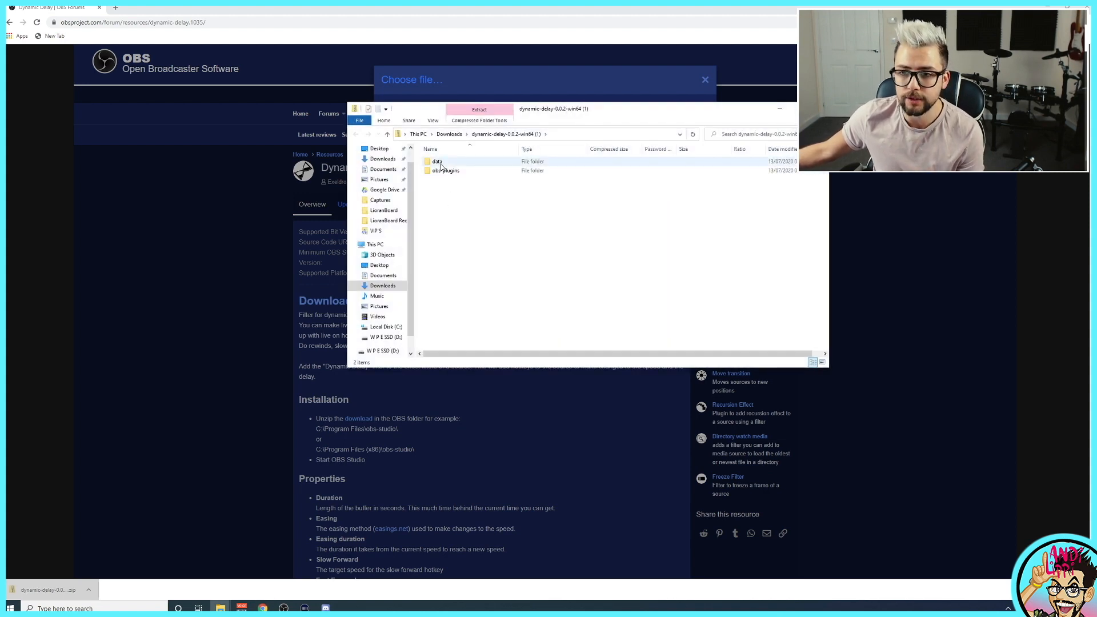
{"action": "left_click_drag", "start_coordinate": [448, 184], "coordinate": [436, 160]}
{"action": "right_click", "coordinate": [440, 171]}
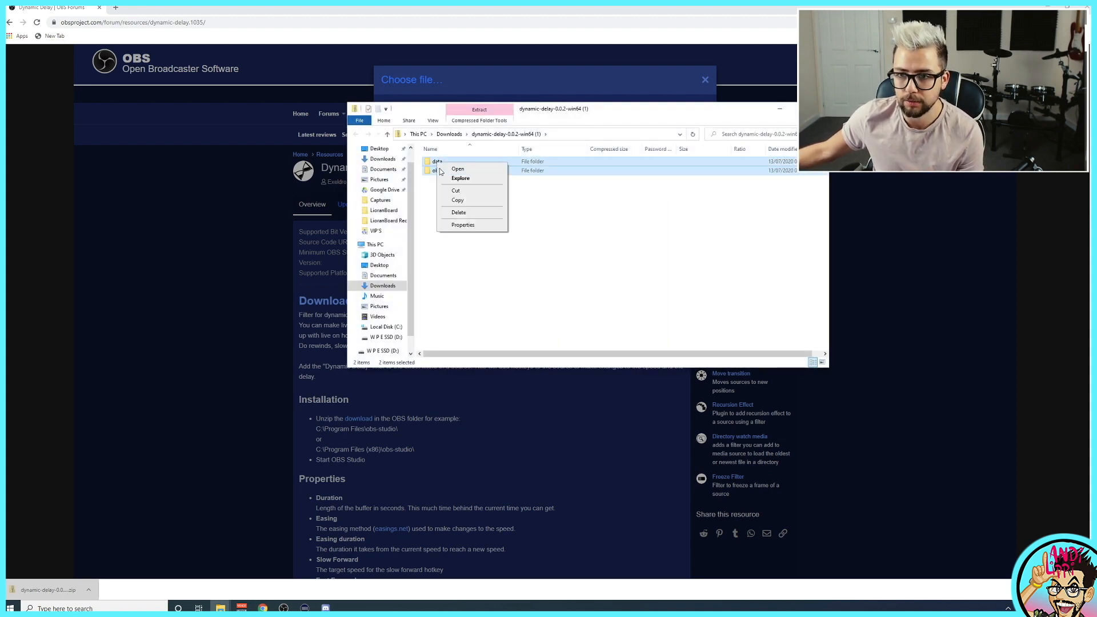
{"action": "left_click", "coordinate": [459, 200]}
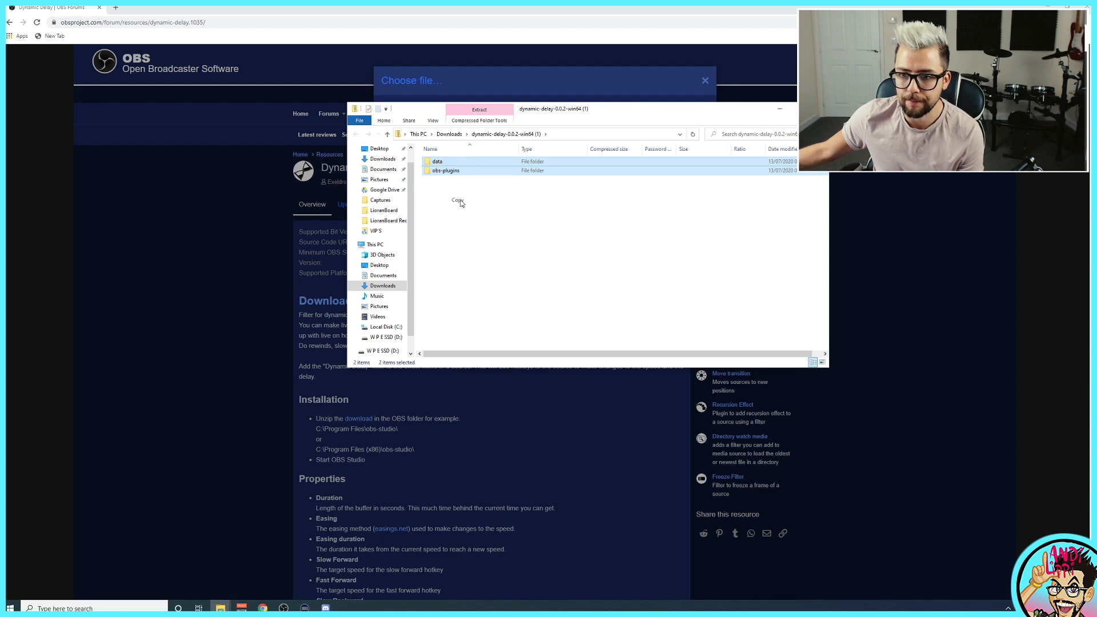
Try to paste the copied plugin folders into C:\Program Files\obs-studio, dismissing the file replacement
{"action": "left_click", "coordinate": [386, 327]}
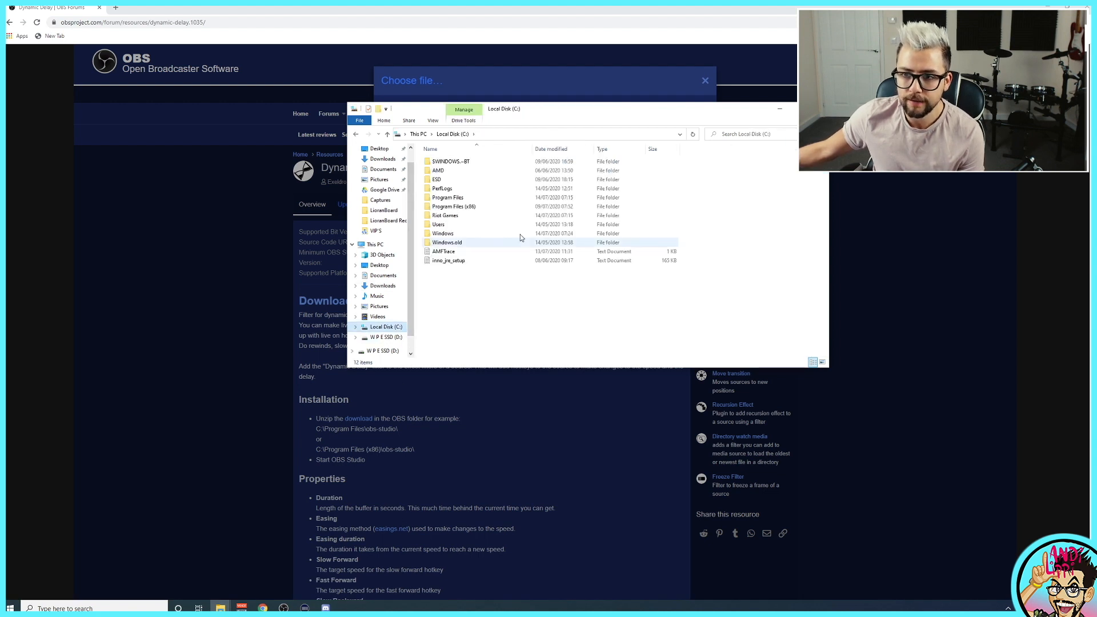
{"action": "double_click", "coordinate": [459, 198]}
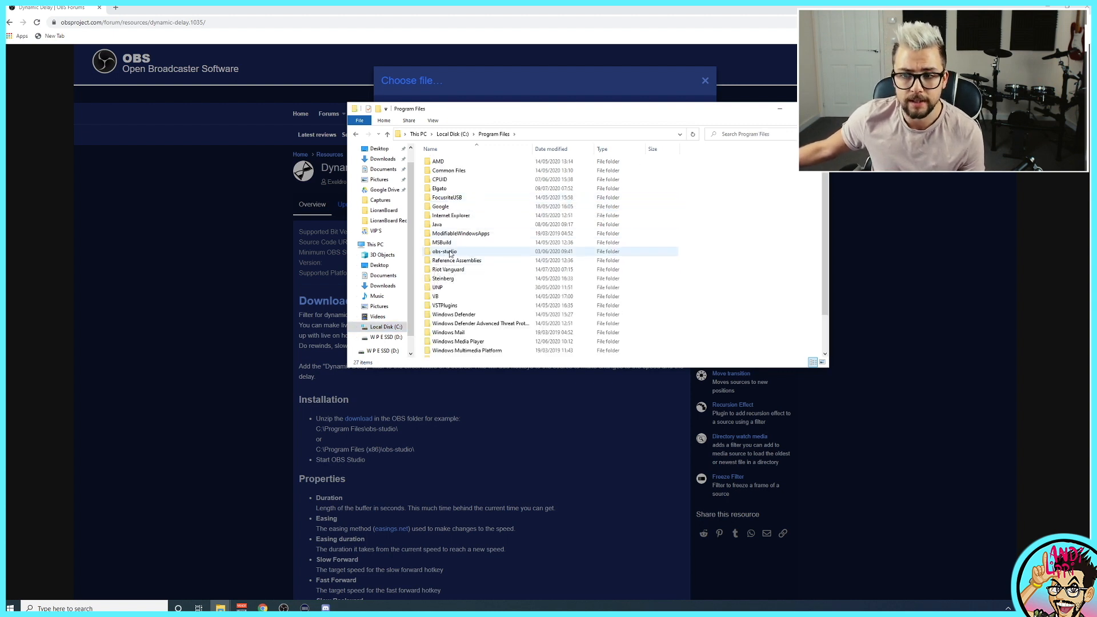
{"action": "double_click", "coordinate": [445, 251]}
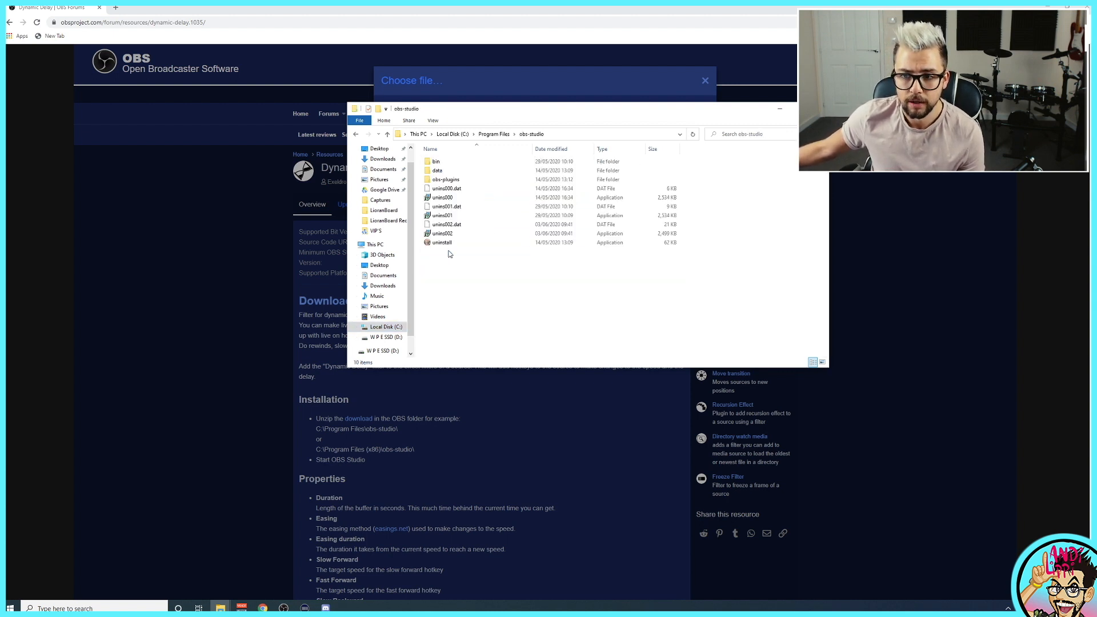
{"action": "right_click", "coordinate": [487, 289]}
{"action": "left_click", "coordinate": [516, 360]}
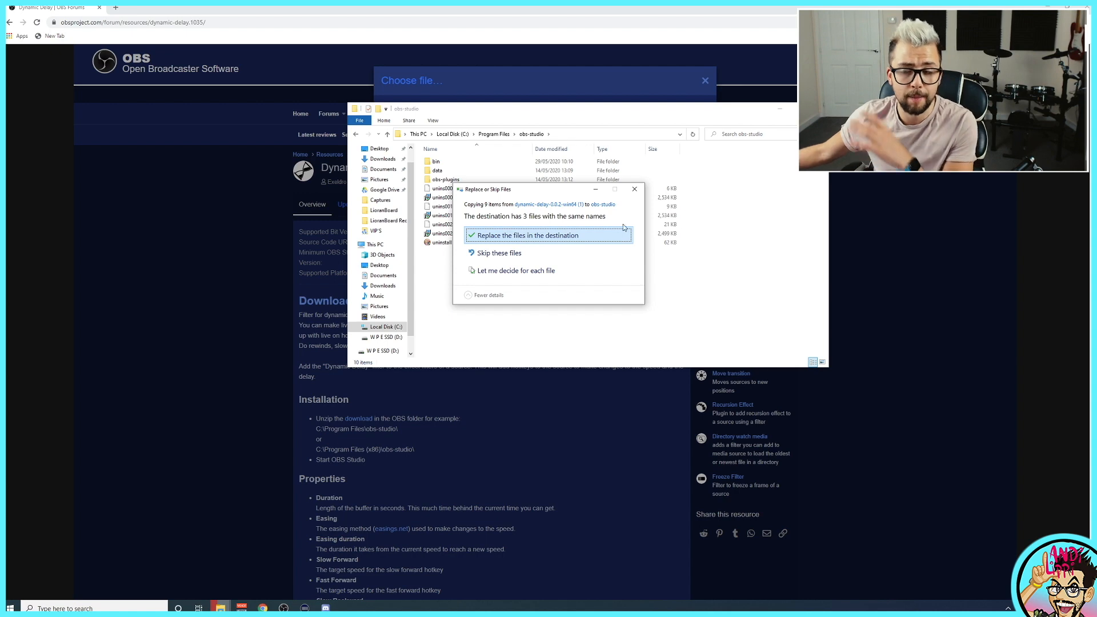
{"action": "left_click", "coordinate": [636, 189]}
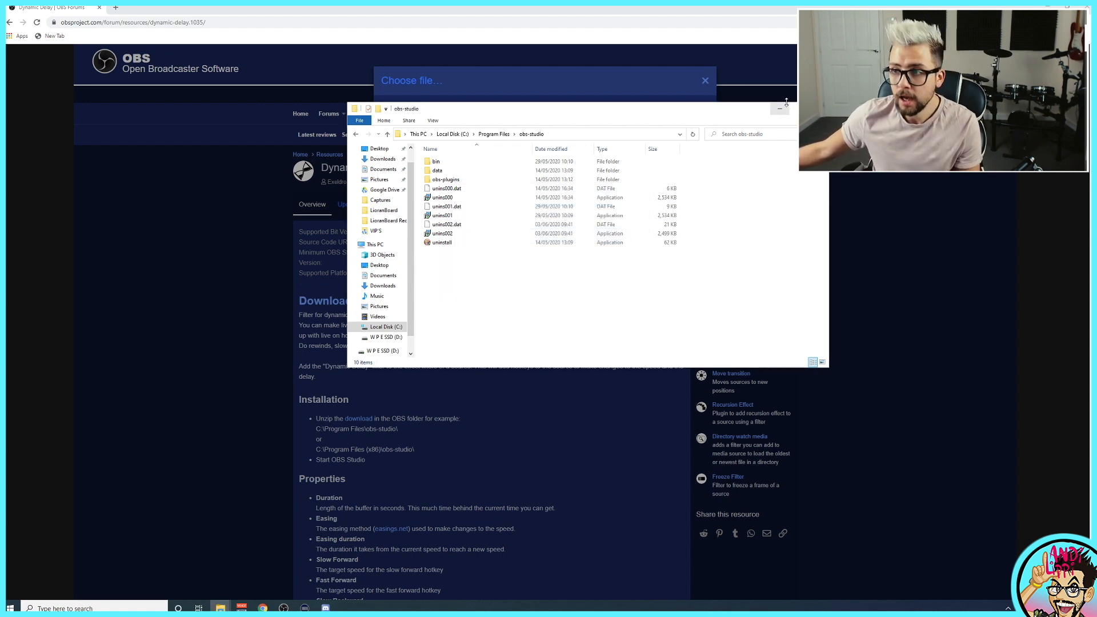
Switch to OBS and add a Dynamic Delay effect filter to the Webcam source, keeping the default filter name
{"action": "key", "text": "alt+Tab"}
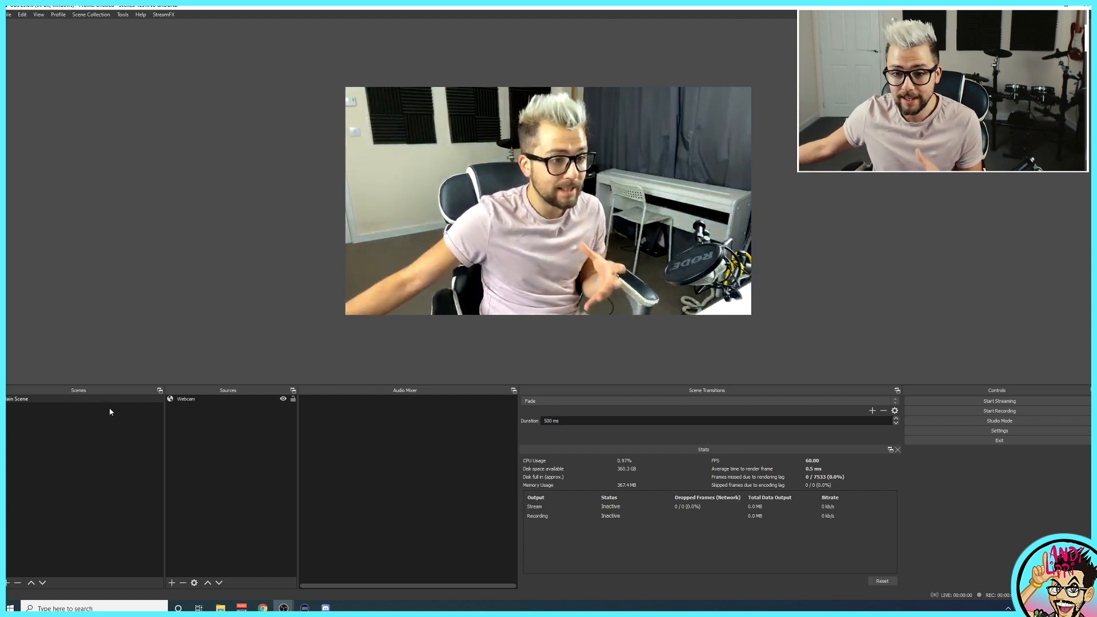
{"action": "left_click", "coordinate": [207, 400]}
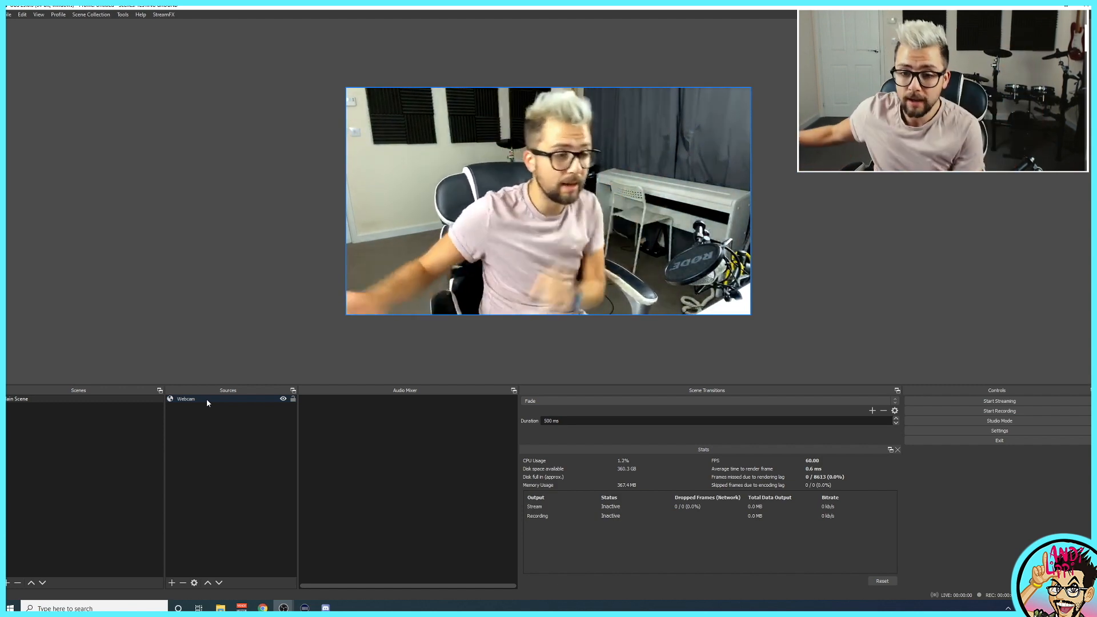
{"action": "left_click", "coordinate": [208, 372]}
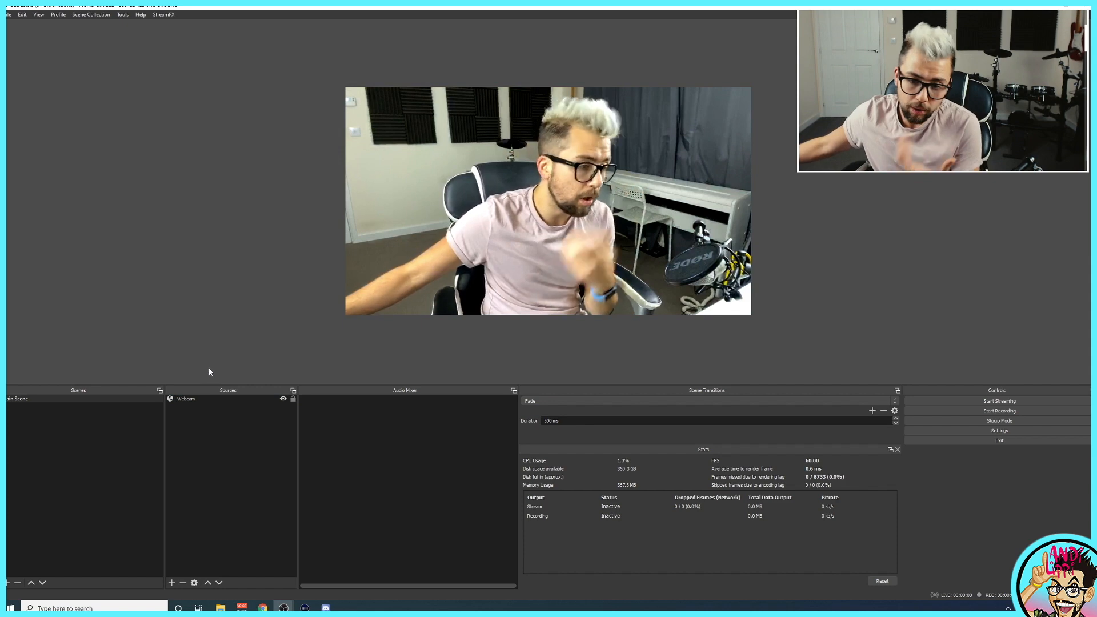
{"action": "right_click", "coordinate": [204, 397]}
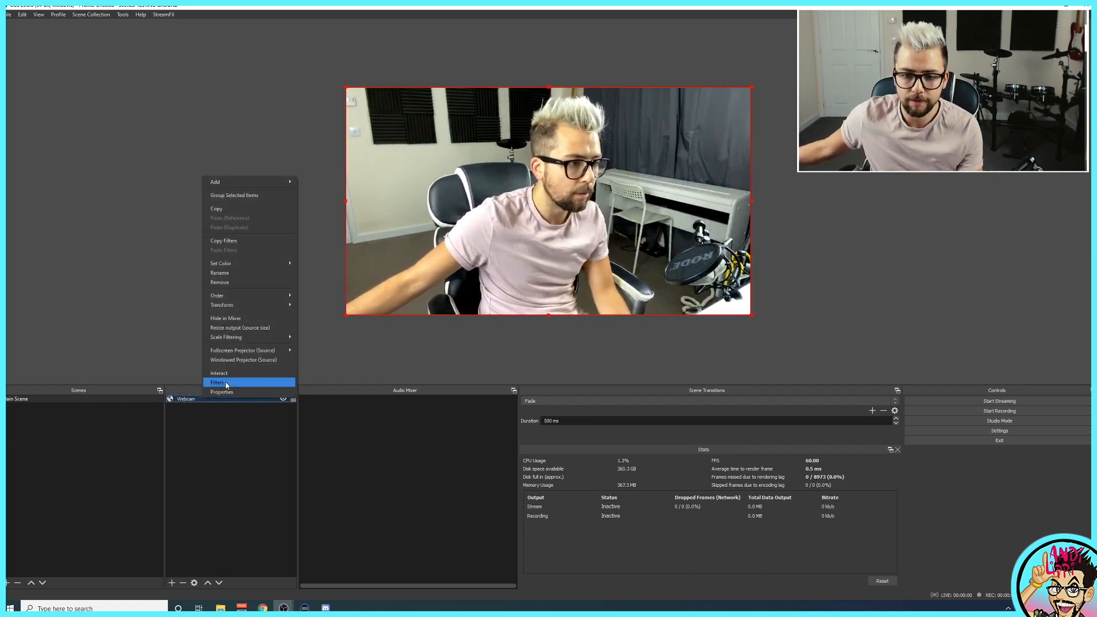
{"action": "left_click", "coordinate": [222, 382]}
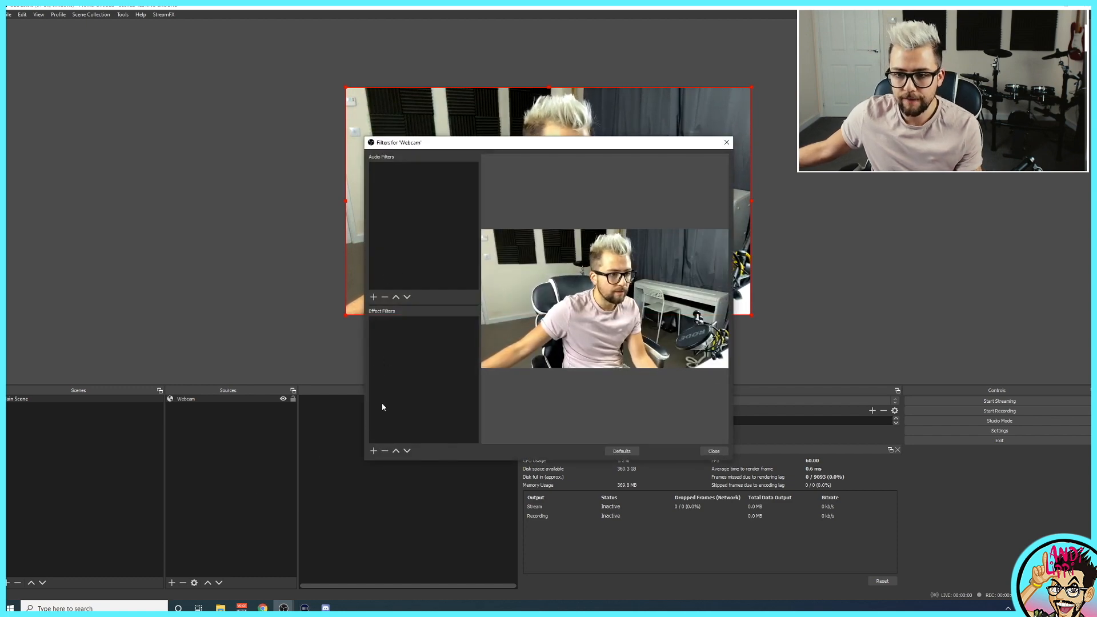
{"action": "left_click", "coordinate": [374, 451]}
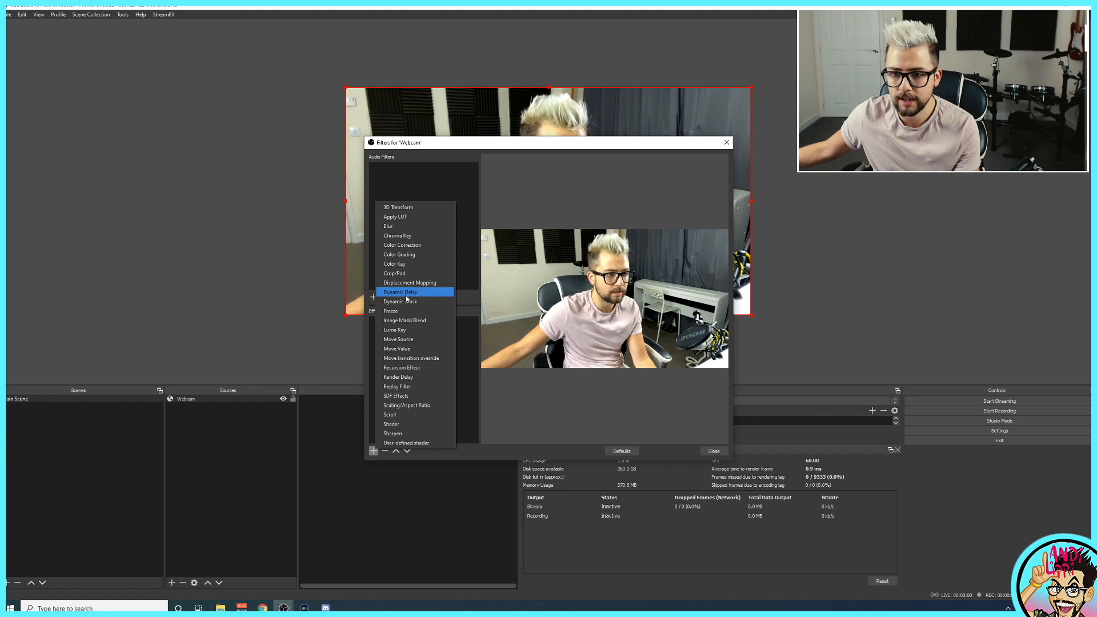
{"action": "left_click", "coordinate": [405, 294]}
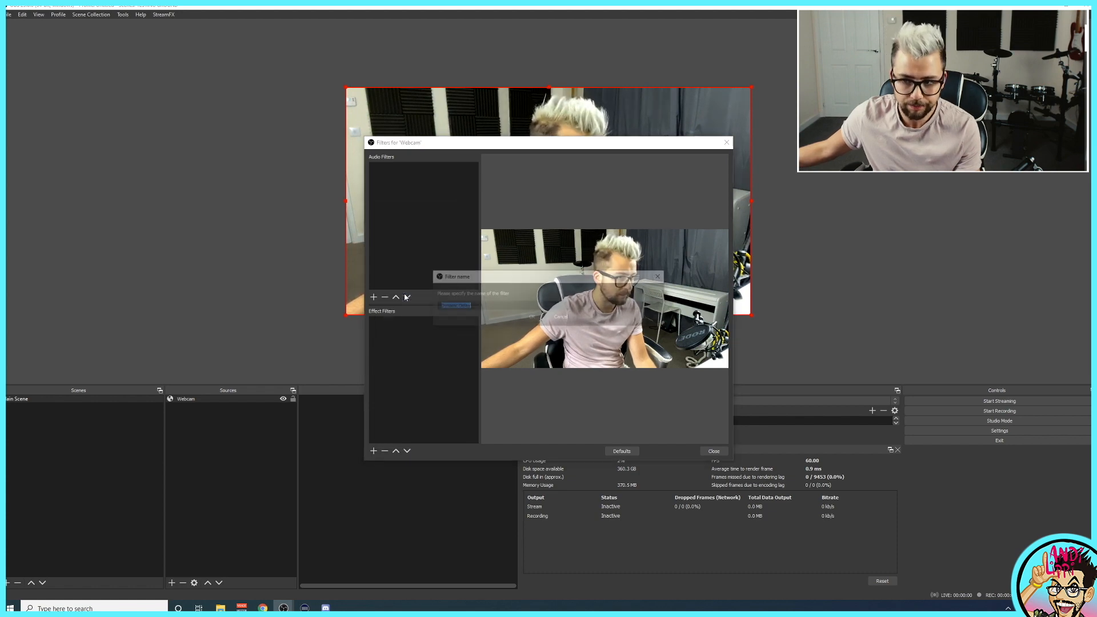
{"action": "left_click", "coordinate": [533, 318]}
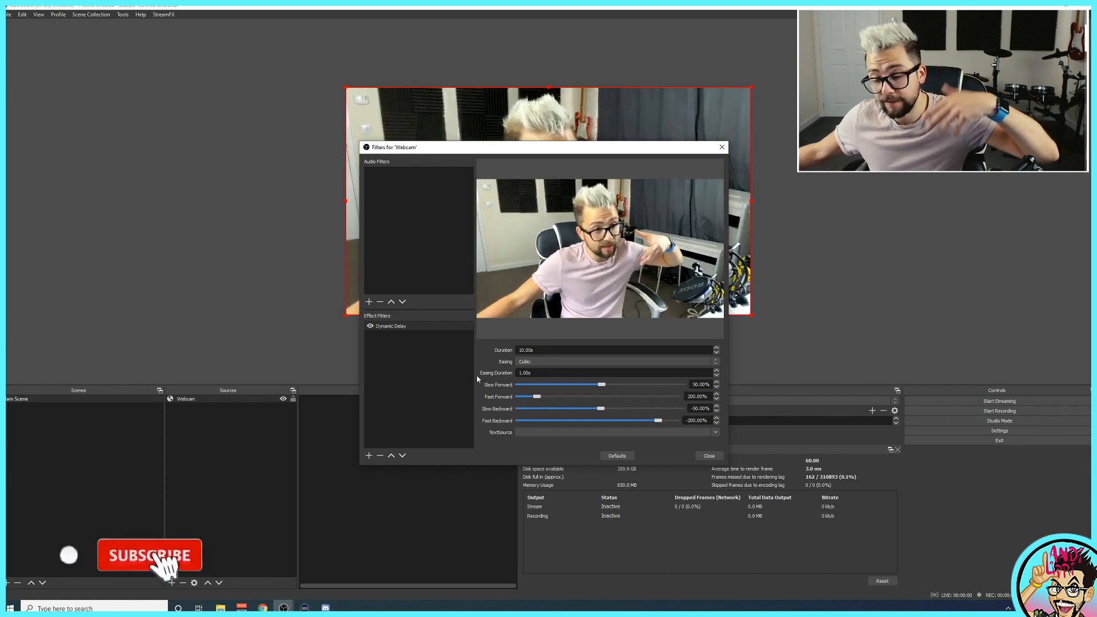
Set the Dynamic Delay filter's duration to 5 seconds and keep its easing on Cubic
{"action": "double_click", "coordinate": [539, 349]}
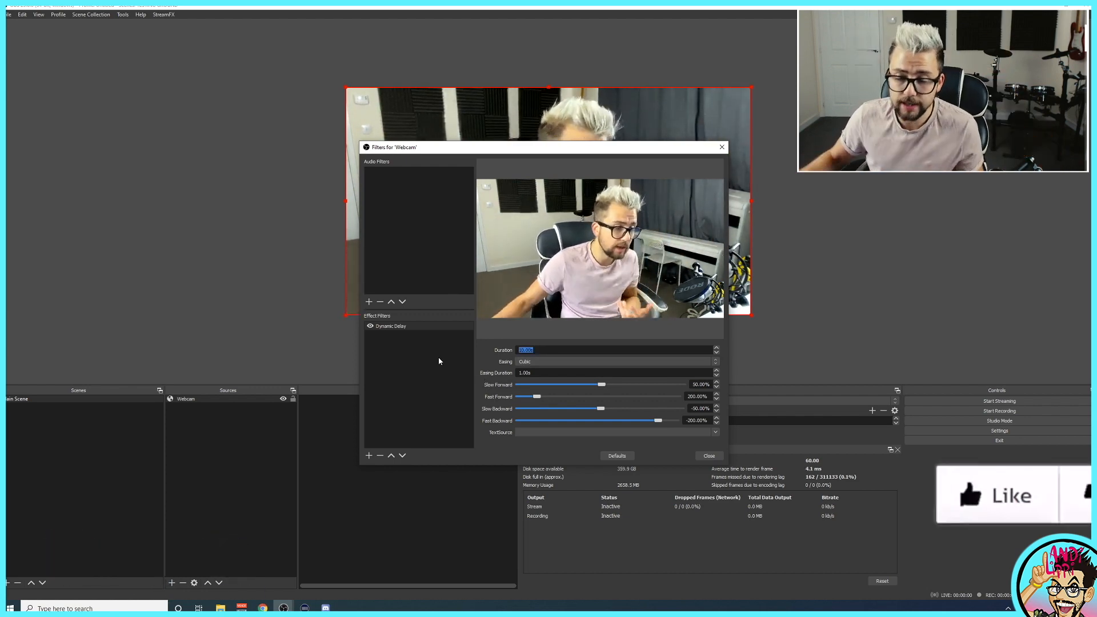
{"action": "type", "text": "5"}
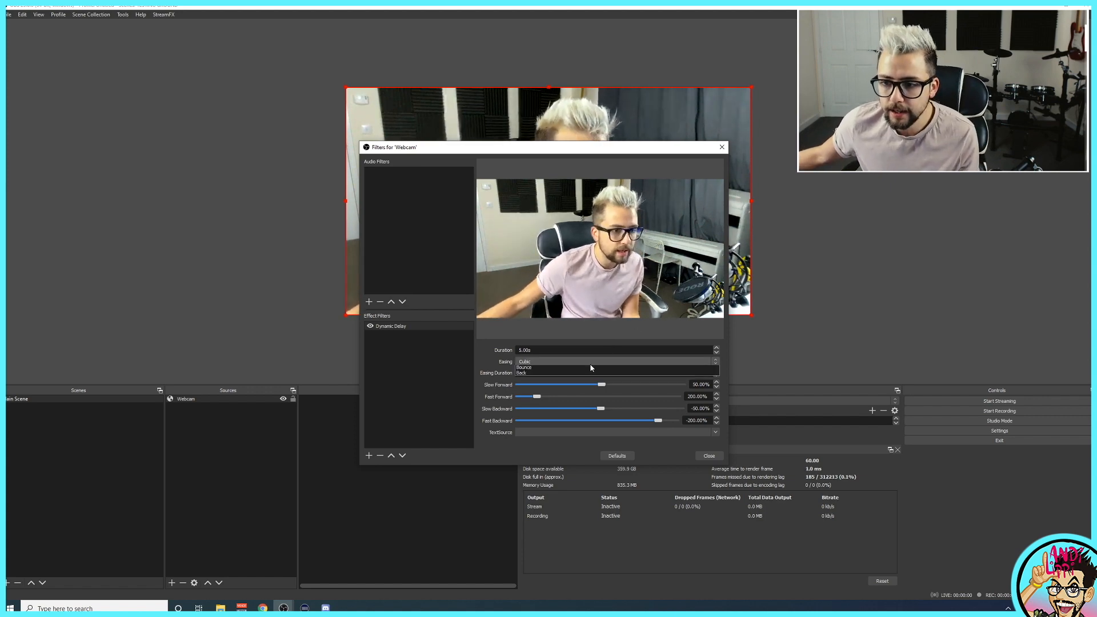
{"action": "left_click", "coordinate": [591, 363]}
{"action": "left_click", "coordinate": [571, 380]}
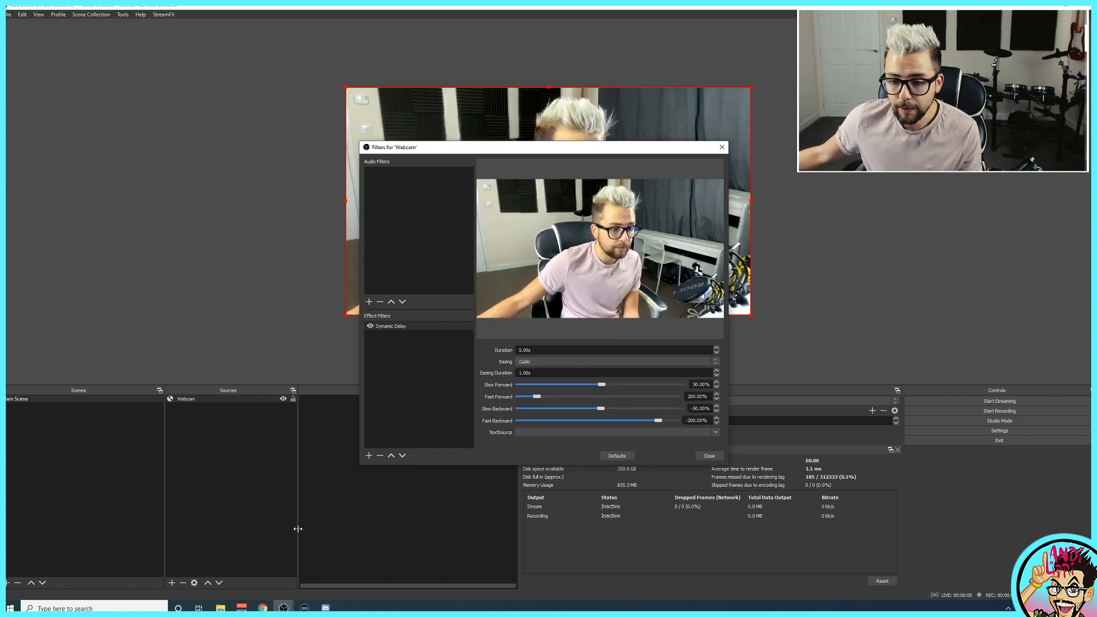
Examine the easing curves on easings.net, linked from the plugin page's easing property, and return to OBS
{"action": "key", "text": "alt+Tab"}
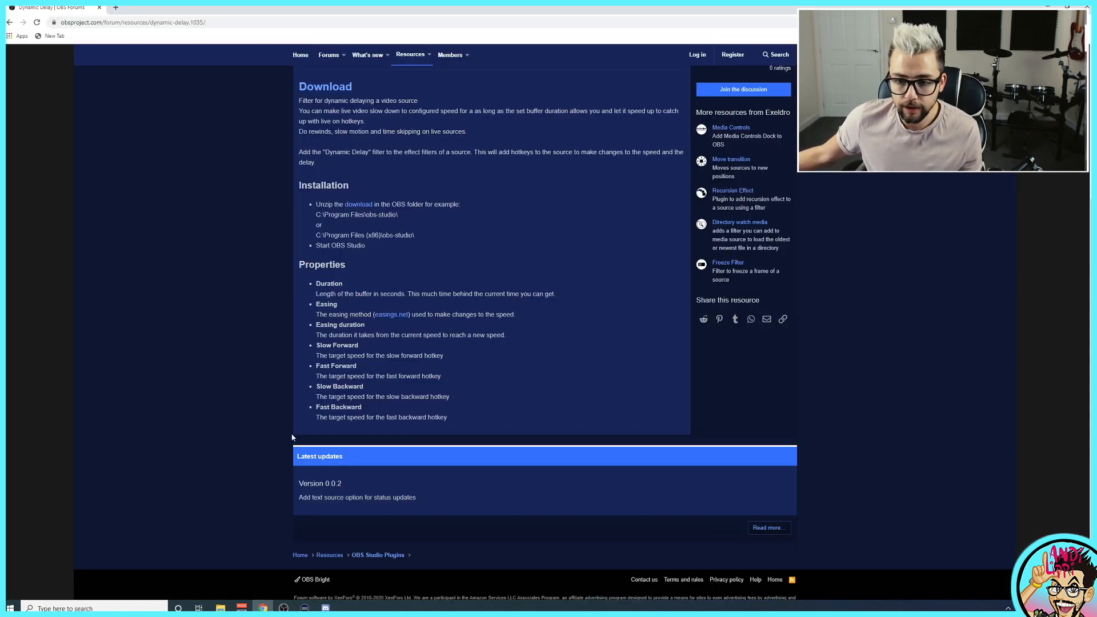
{"action": "left_click", "coordinate": [390, 316]}
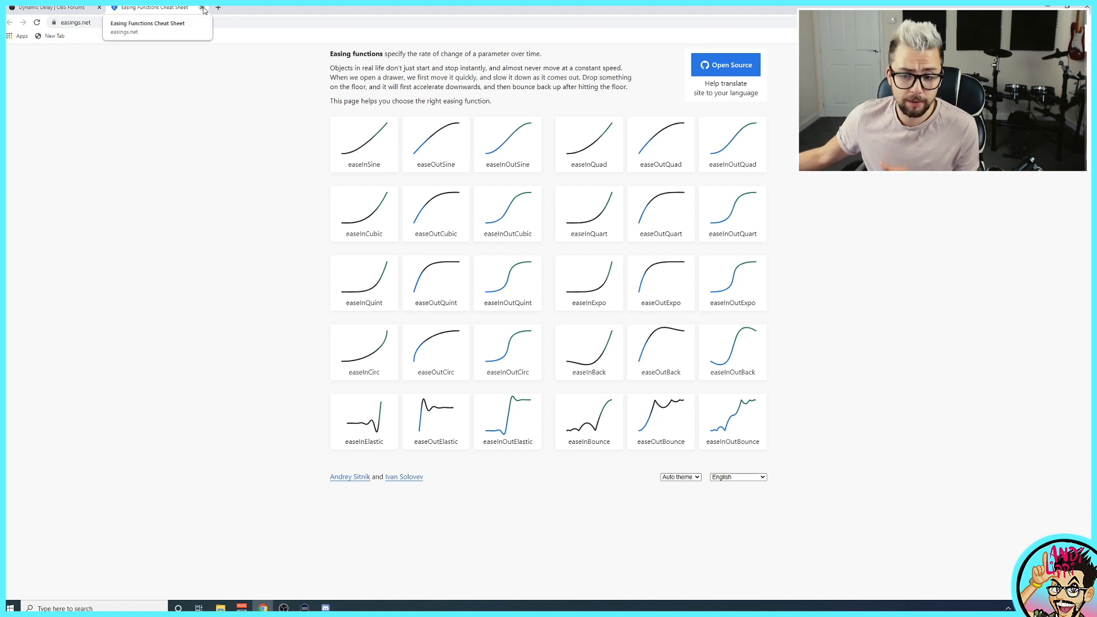
{"action": "mouse_move", "coordinate": [284, 608]}
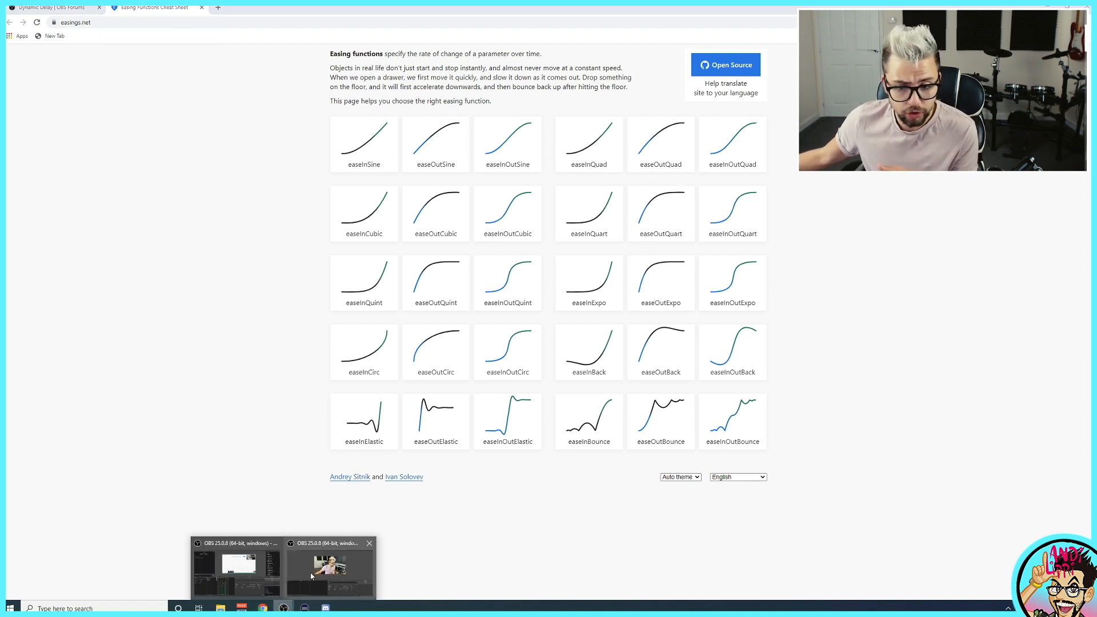
{"action": "left_click", "coordinate": [311, 577]}
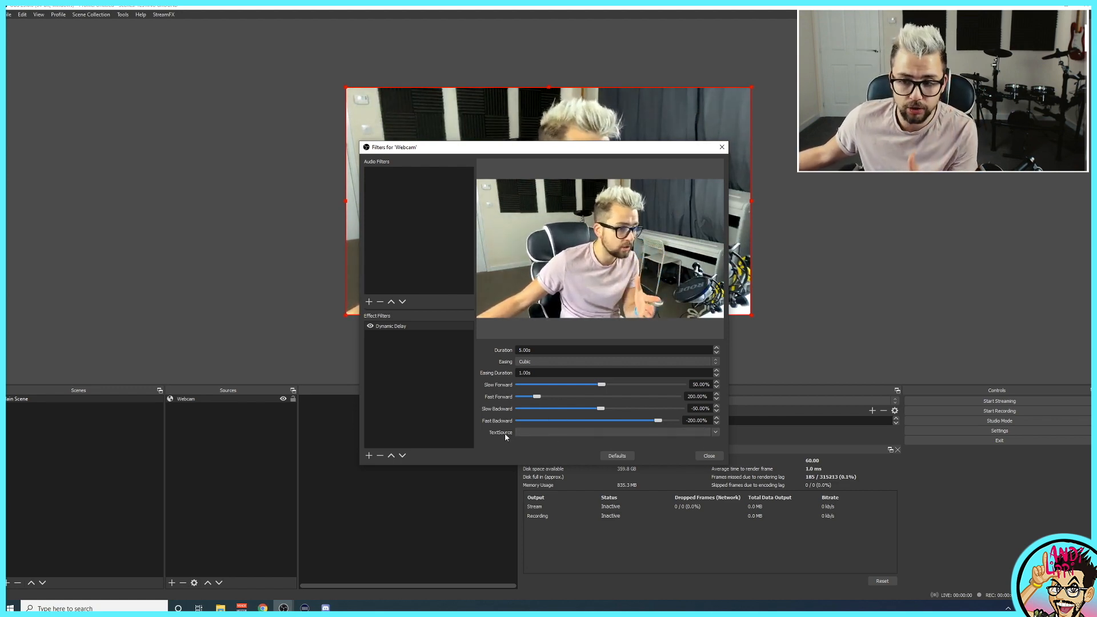
Close the webcam filters and add a new, empty Text (GDI+) source with the default name and settings
{"action": "left_click", "coordinate": [719, 457]}
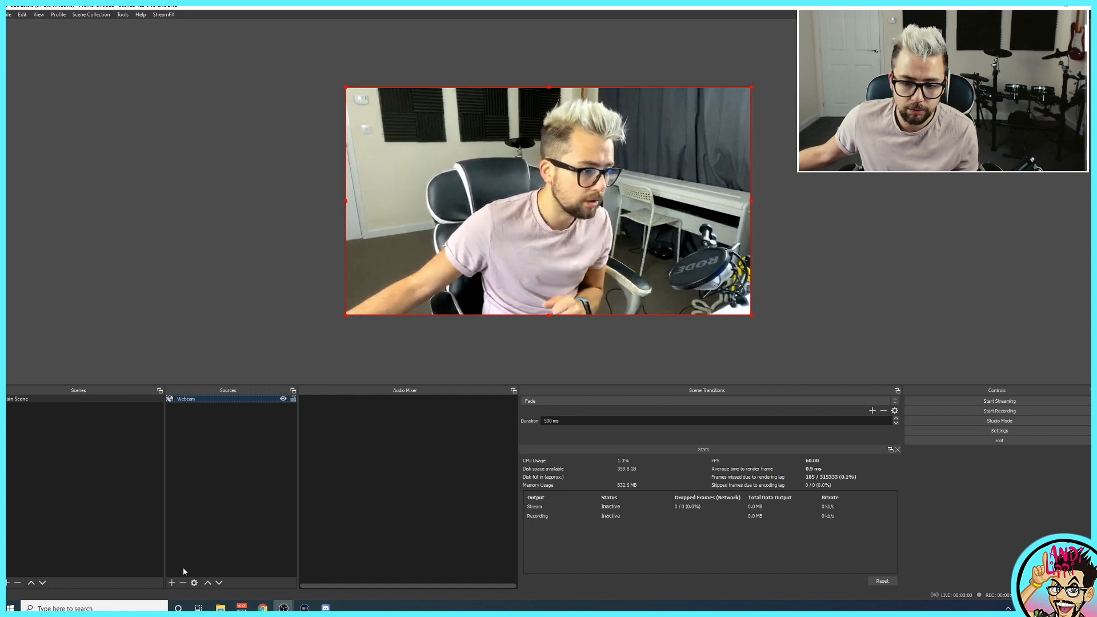
{"action": "left_click", "coordinate": [172, 583]}
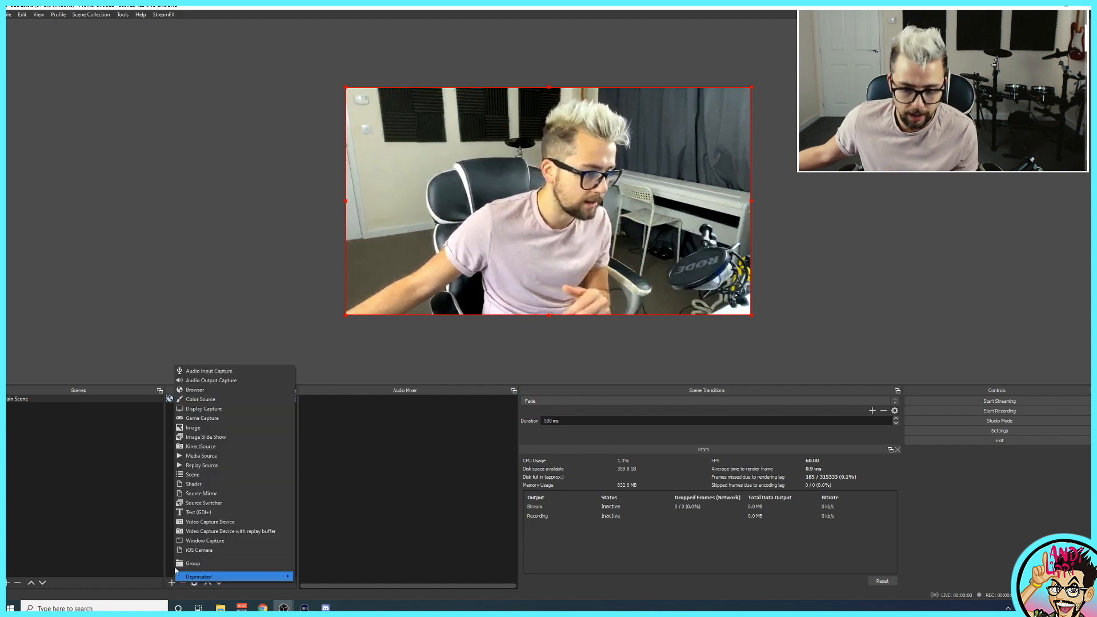
{"action": "left_click", "coordinate": [204, 511]}
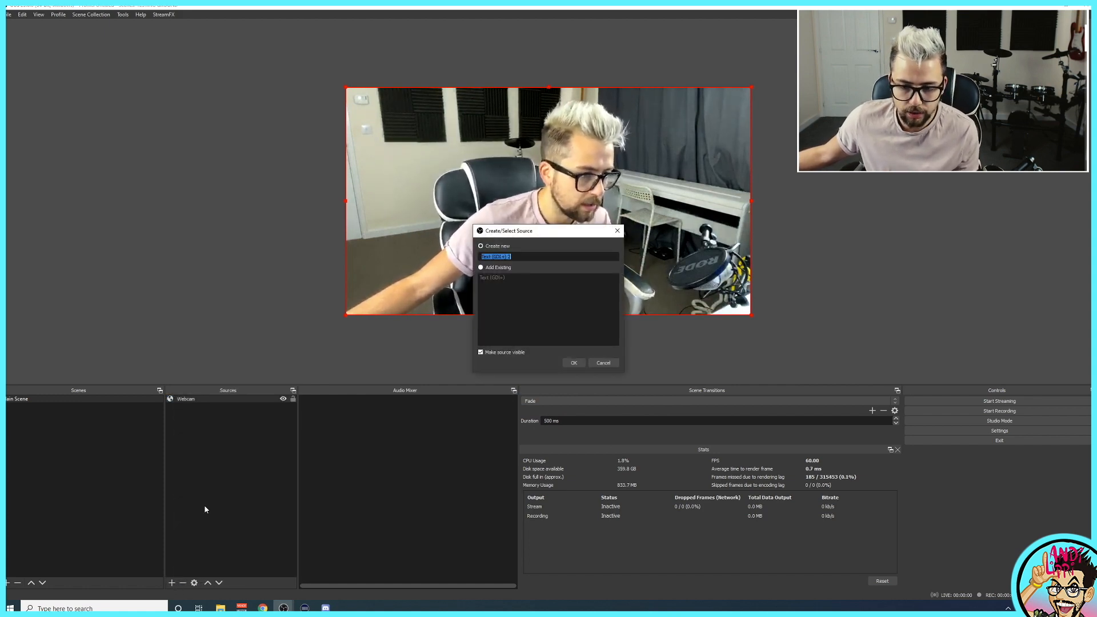
{"action": "left_click", "coordinate": [574, 364]}
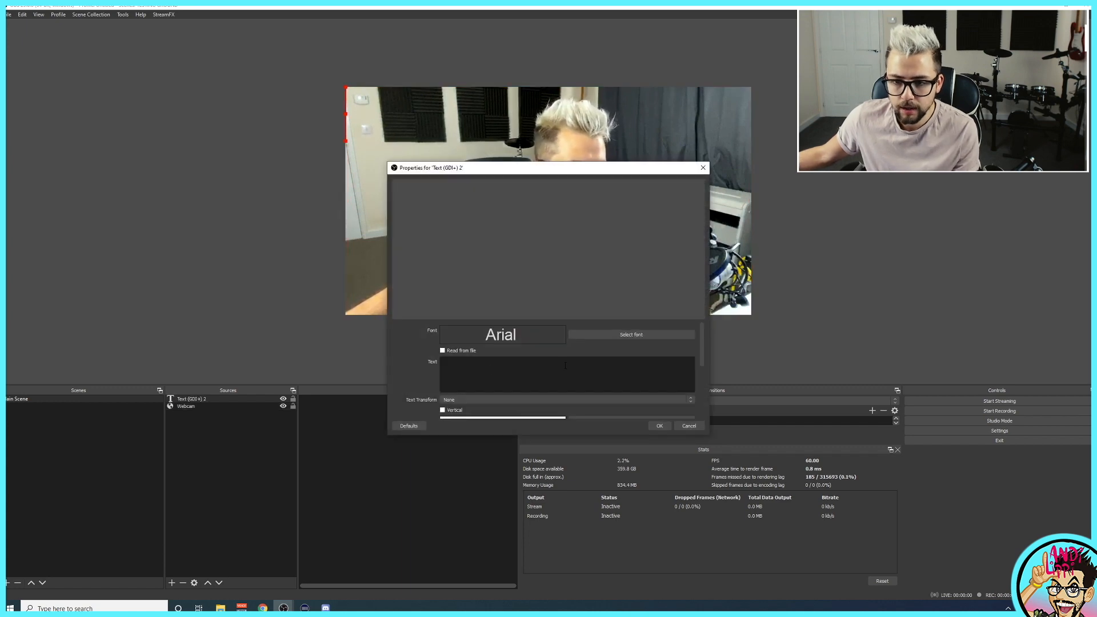
{"action": "left_click", "coordinate": [659, 426]}
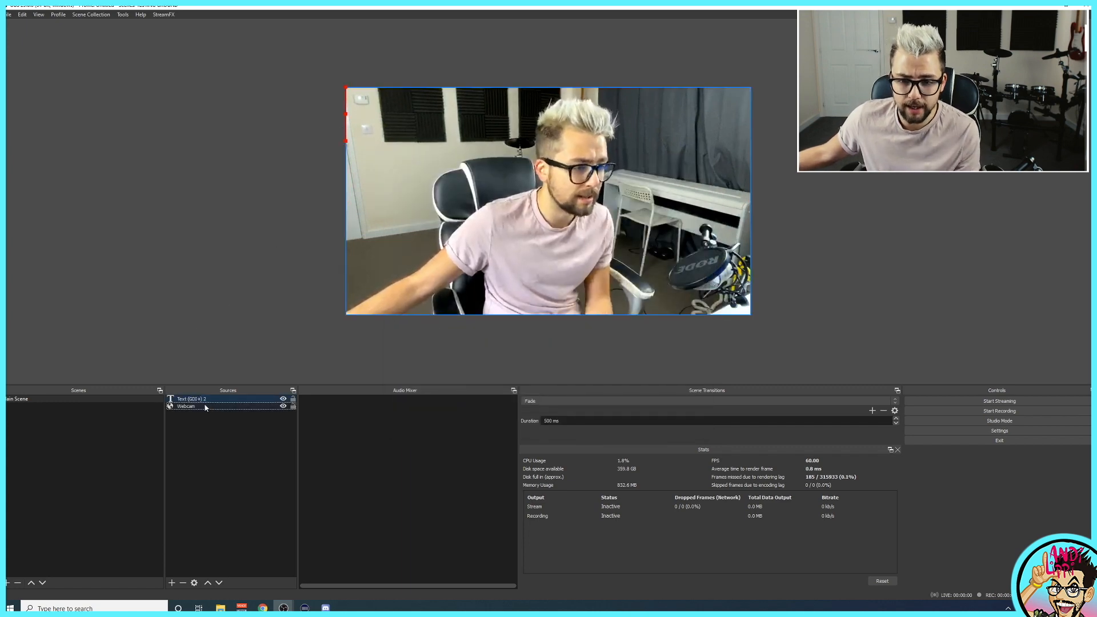
Set the text source of the Webcam's Dynamic Delay filter to Text (GDI+) 2 and close the filters
{"action": "right_click", "coordinate": [205, 405]}
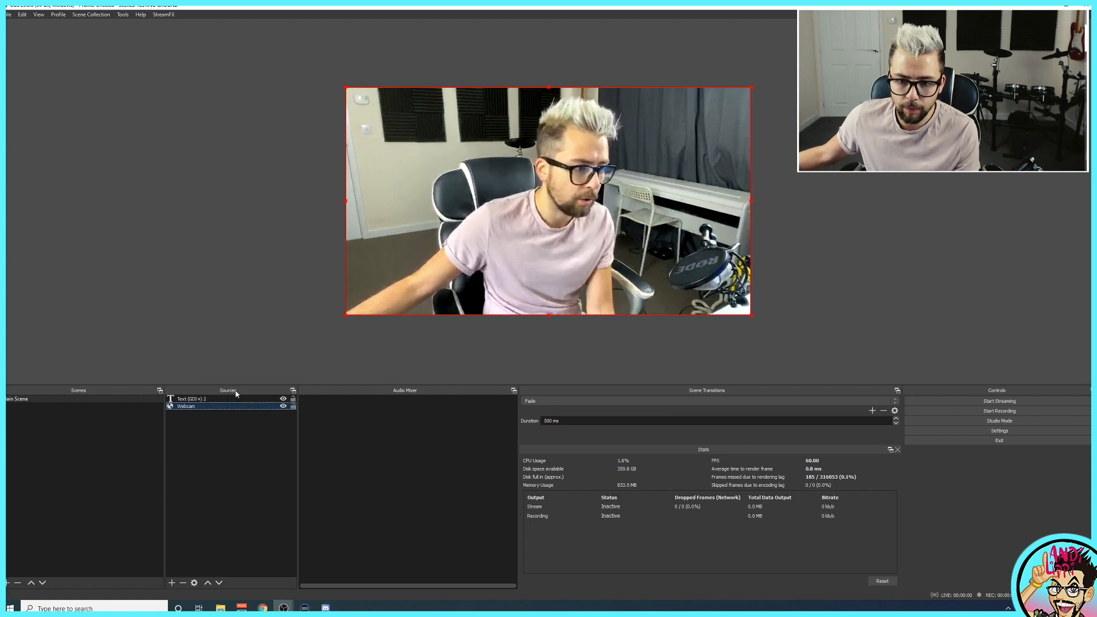
{"action": "left_click", "coordinate": [236, 391]}
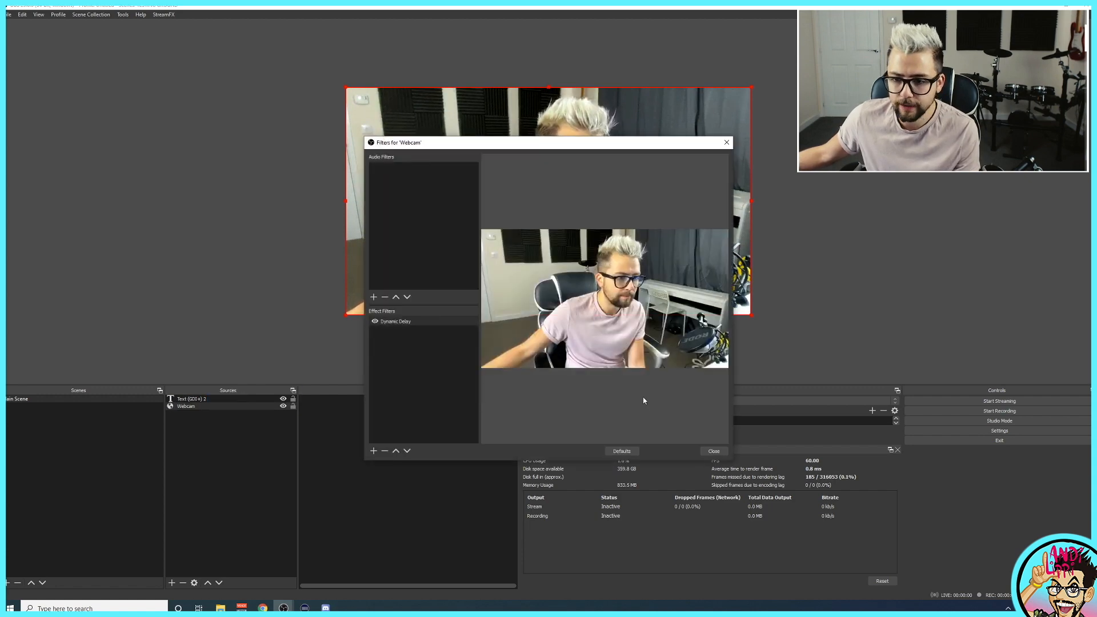
{"action": "left_click", "coordinate": [414, 323]}
{"action": "left_click", "coordinate": [721, 428]}
{"action": "left_click", "coordinate": [571, 438]}
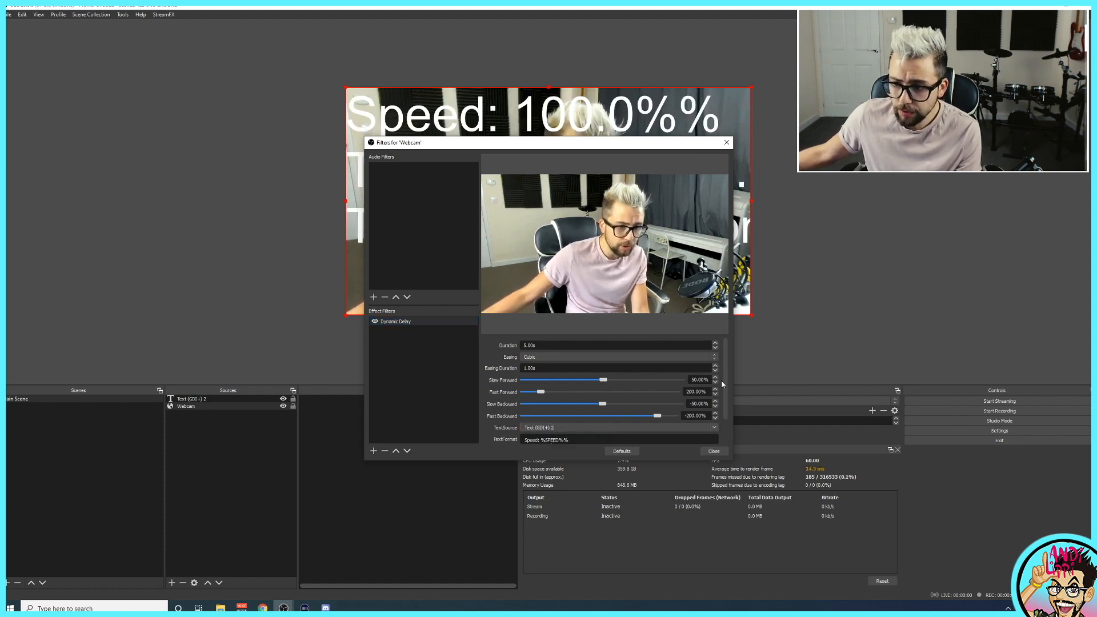
{"action": "scroll", "coordinate": [721, 384], "scroll_direction": "down", "scroll_amount": 1}
{"action": "left_click", "coordinate": [714, 451]}
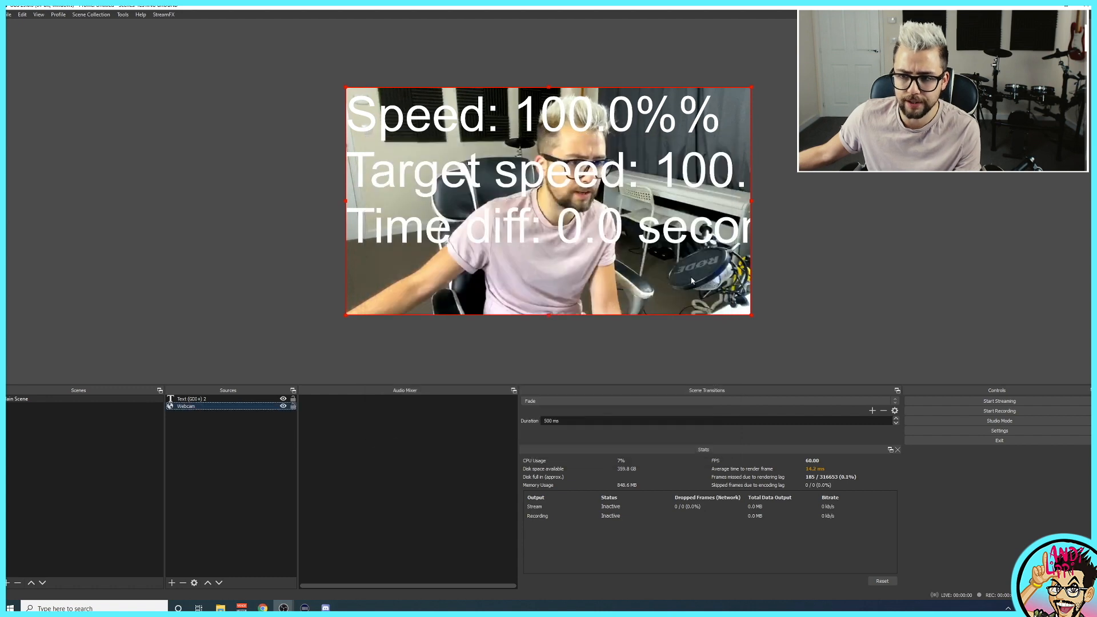
Scale the status text down in the preview so all three lines fit in the webcam image's upper-left corner
{"action": "left_click", "coordinate": [752, 315]}
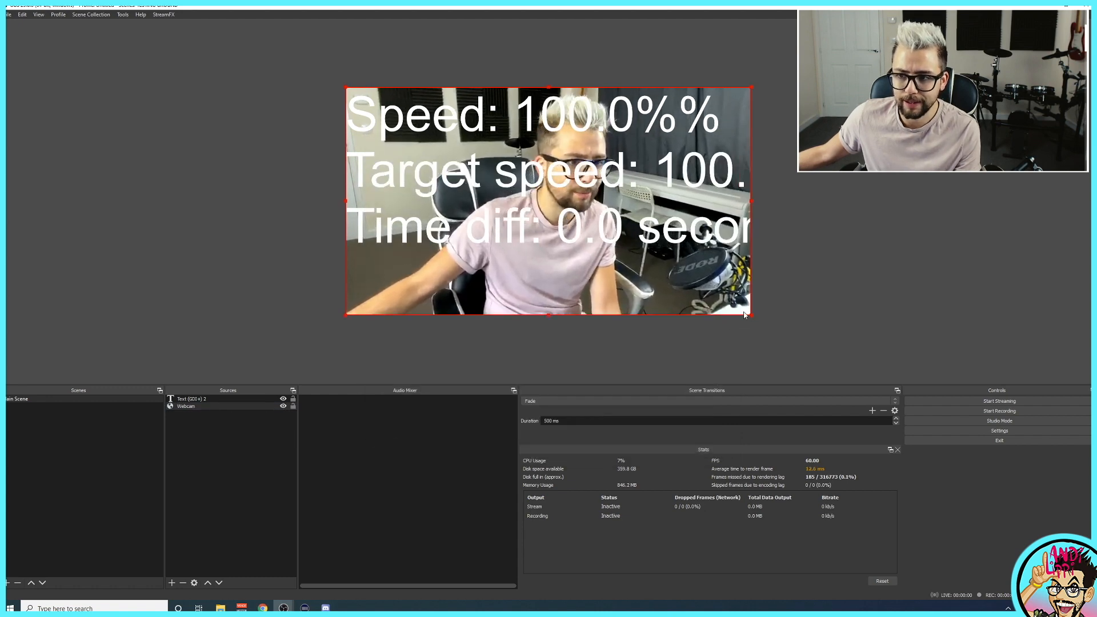
{"action": "left_click", "coordinate": [765, 246]}
{"action": "left_click_drag", "start_coordinate": [817, 258], "coordinate": [434, 147]}
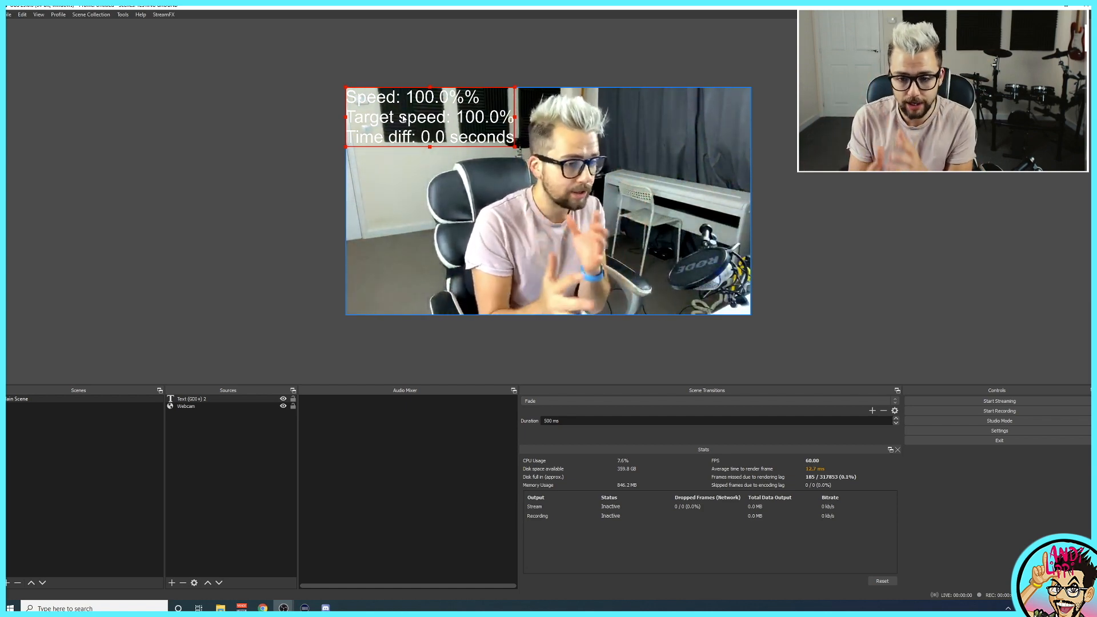
Review the hotkeys assigned to the Webcam source's skip, forward, backward and pause delay actions in the OBS settings
{"action": "left_click", "coordinate": [8, 15]}
{"action": "left_click", "coordinate": [32, 60]}
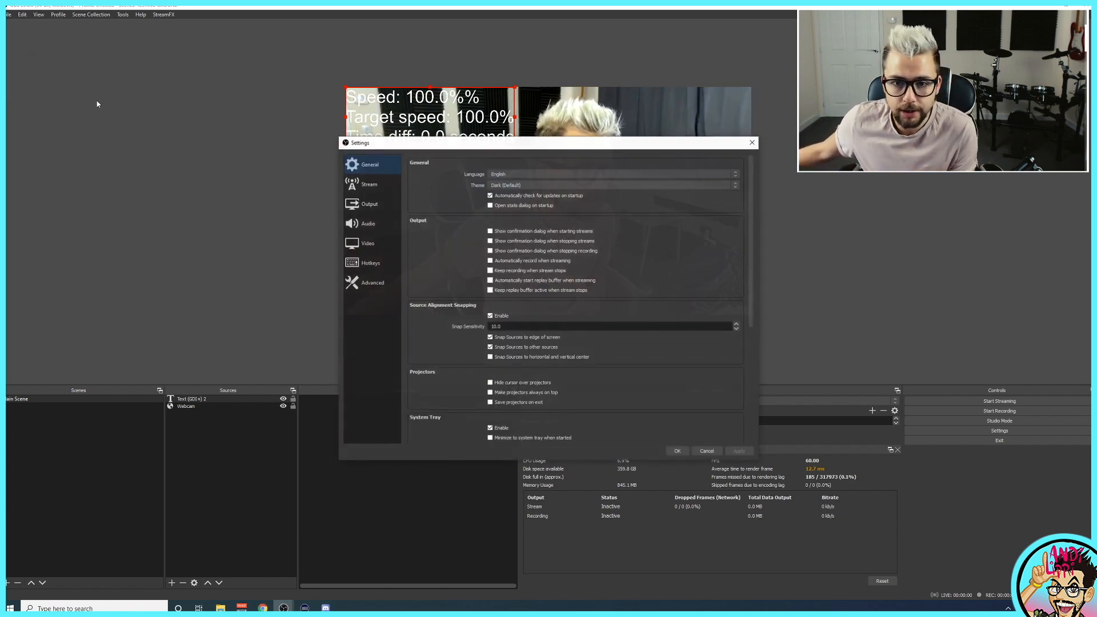
{"action": "left_click", "coordinate": [370, 263]}
{"action": "scroll", "coordinate": [490, 327], "scroll_direction": "down", "scroll_amount": 3}
{"action": "scroll", "coordinate": [490, 327], "scroll_direction": "down", "scroll_amount": 4}
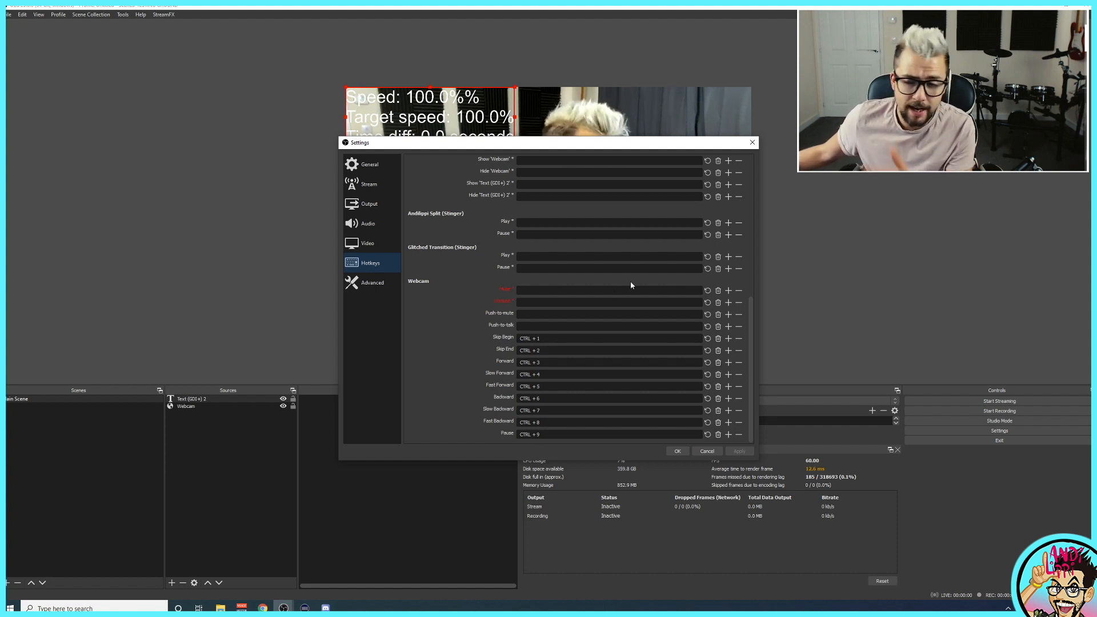
Switch to Stream Deck to view the keys set up for the delay actions, and return to the OBS preview with the settings closed
{"action": "left_click", "coordinate": [305, 608]}
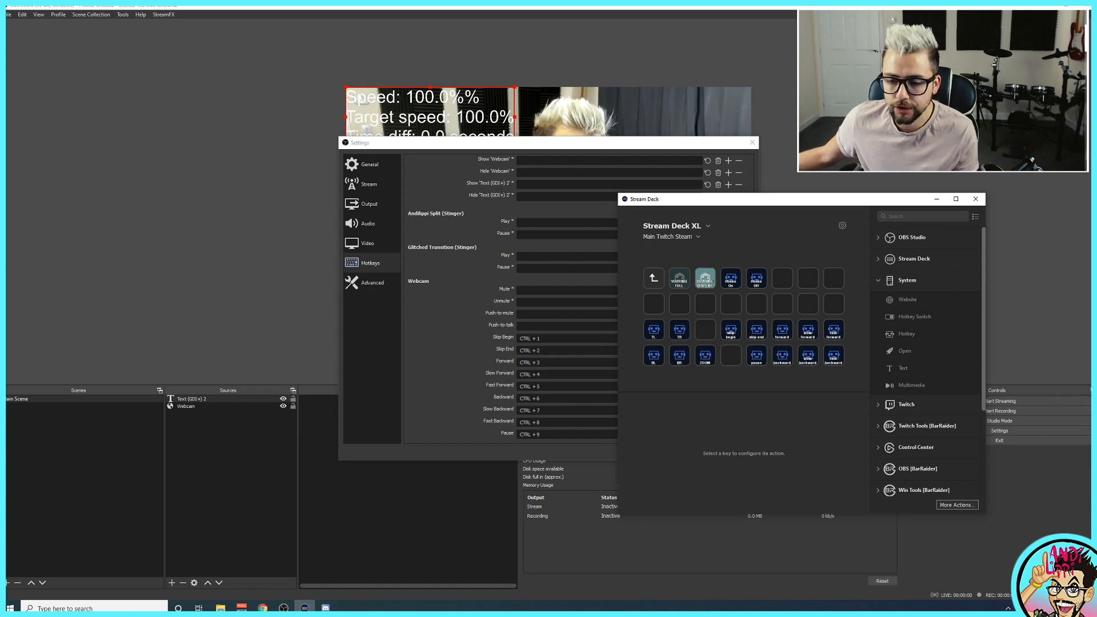
{"action": "key", "text": "alt+F4"}
{"action": "key", "text": "Escape"}
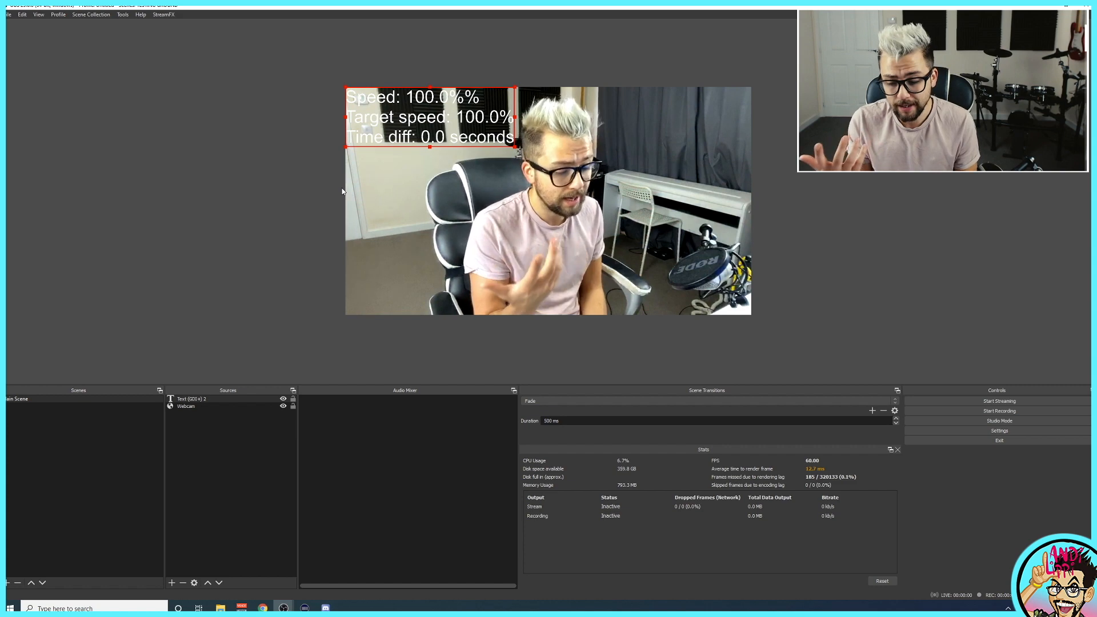
Test the Webcam's Dynamic Delay by triggering its backward, slow backward, fast forward and fast backward playback in the preview
{"action": "key", "text": "1"}
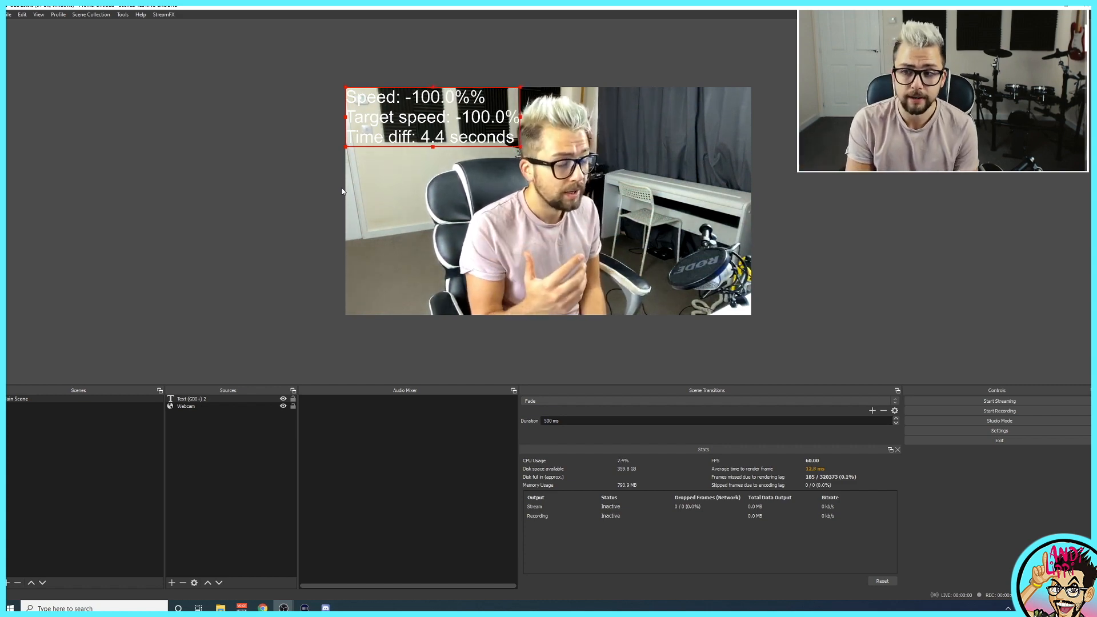
{"action": "key", "text": "2"}
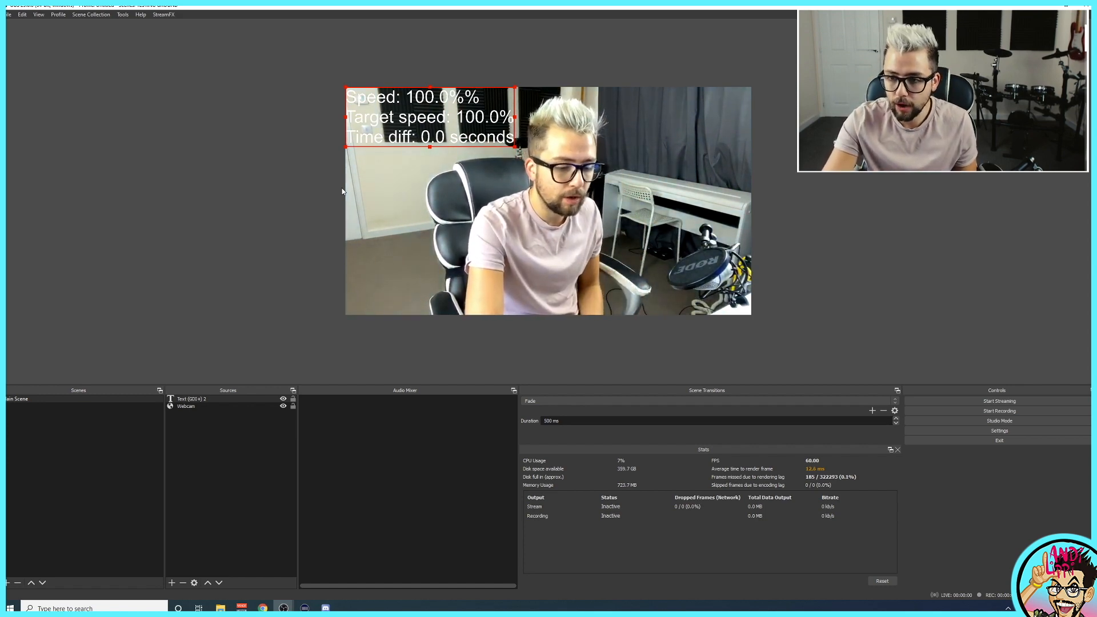
{"action": "key", "text": "1"}
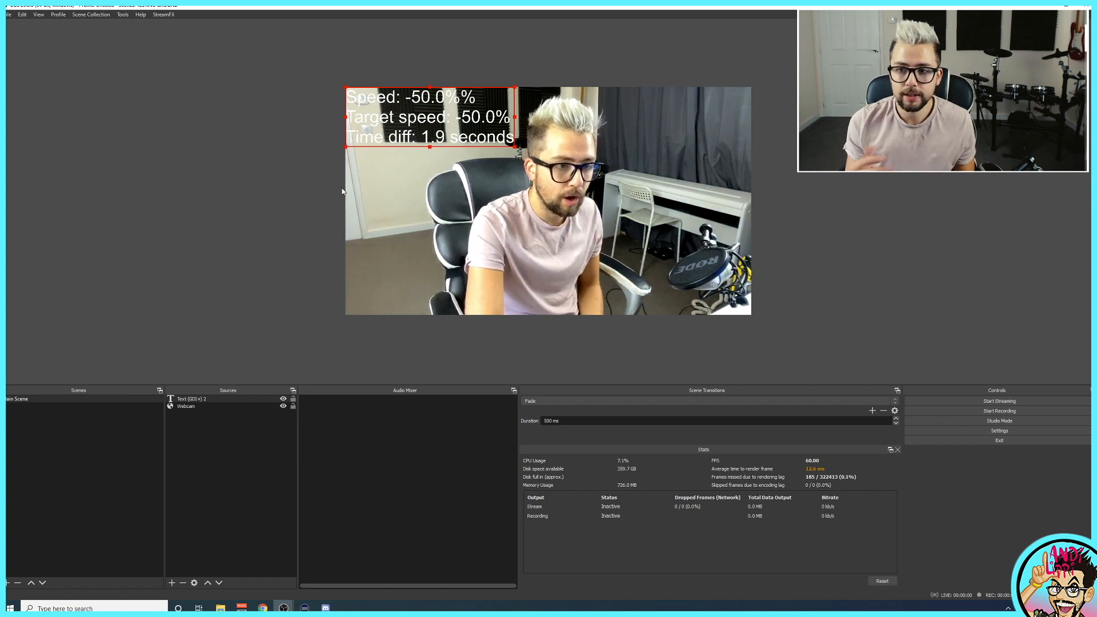
{"action": "key", "text": "2"}
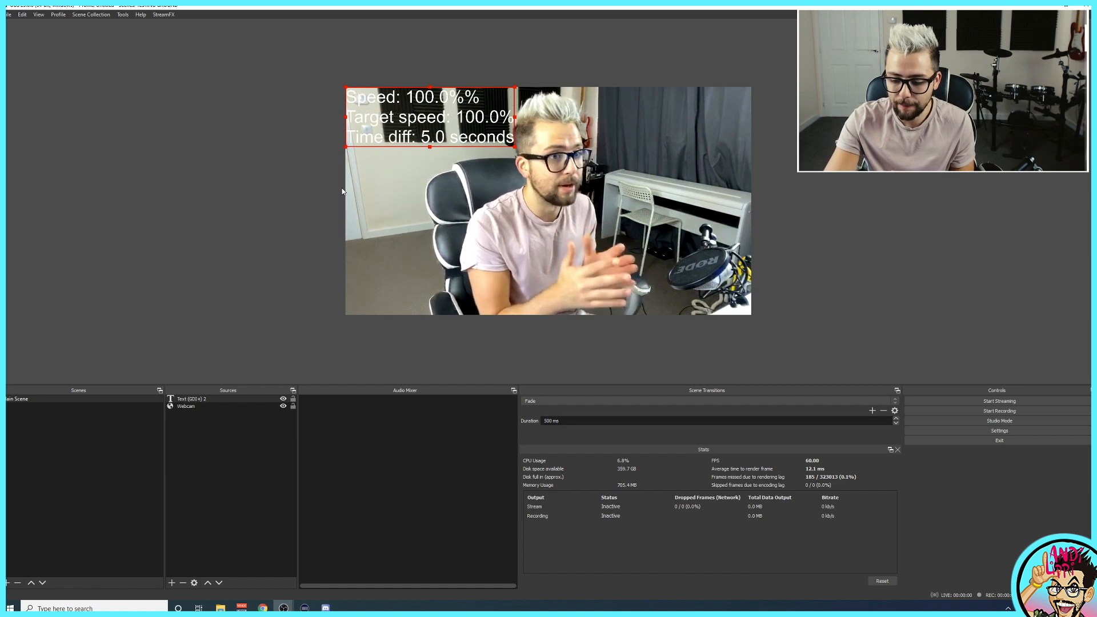
{"action": "key", "text": "3"}
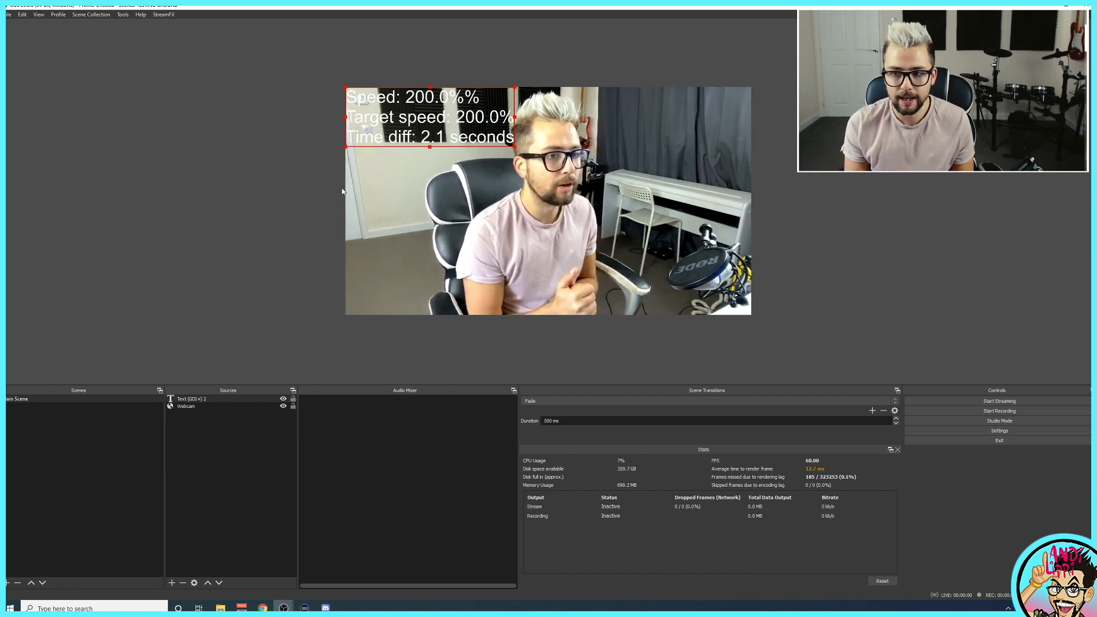
{"action": "key", "text": "1"}
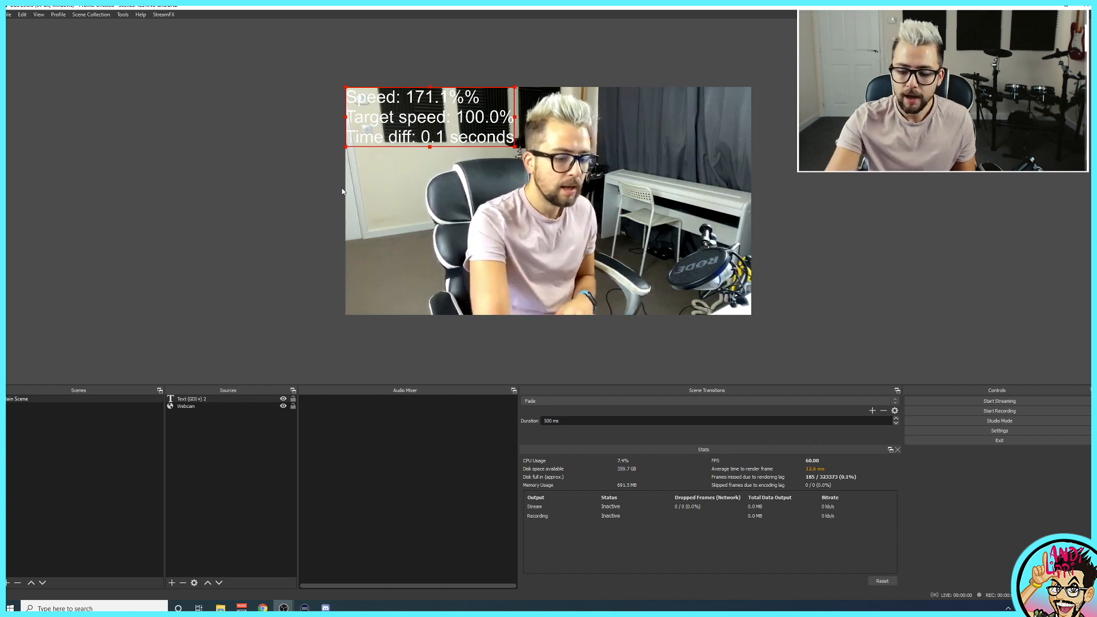
{"action": "key", "text": "4"}
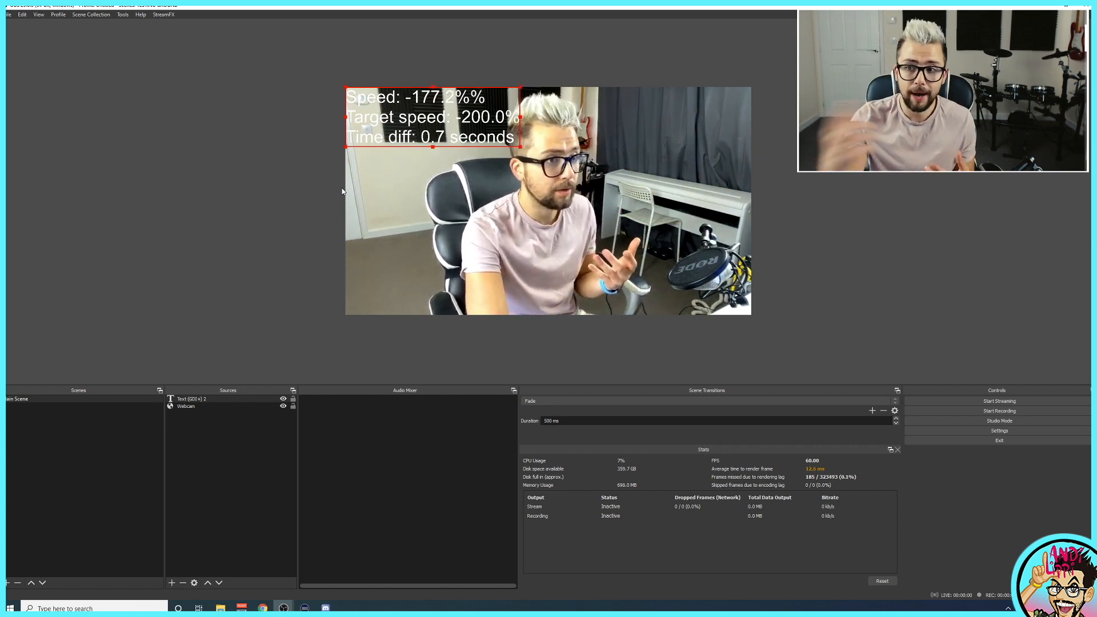
{"action": "key", "text": "1"}
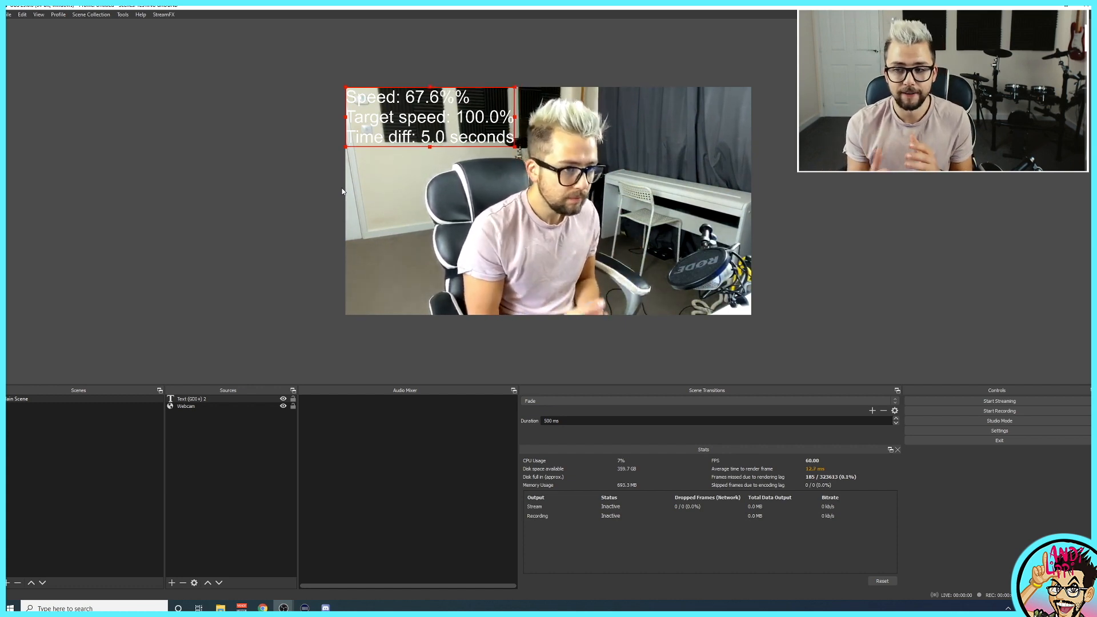